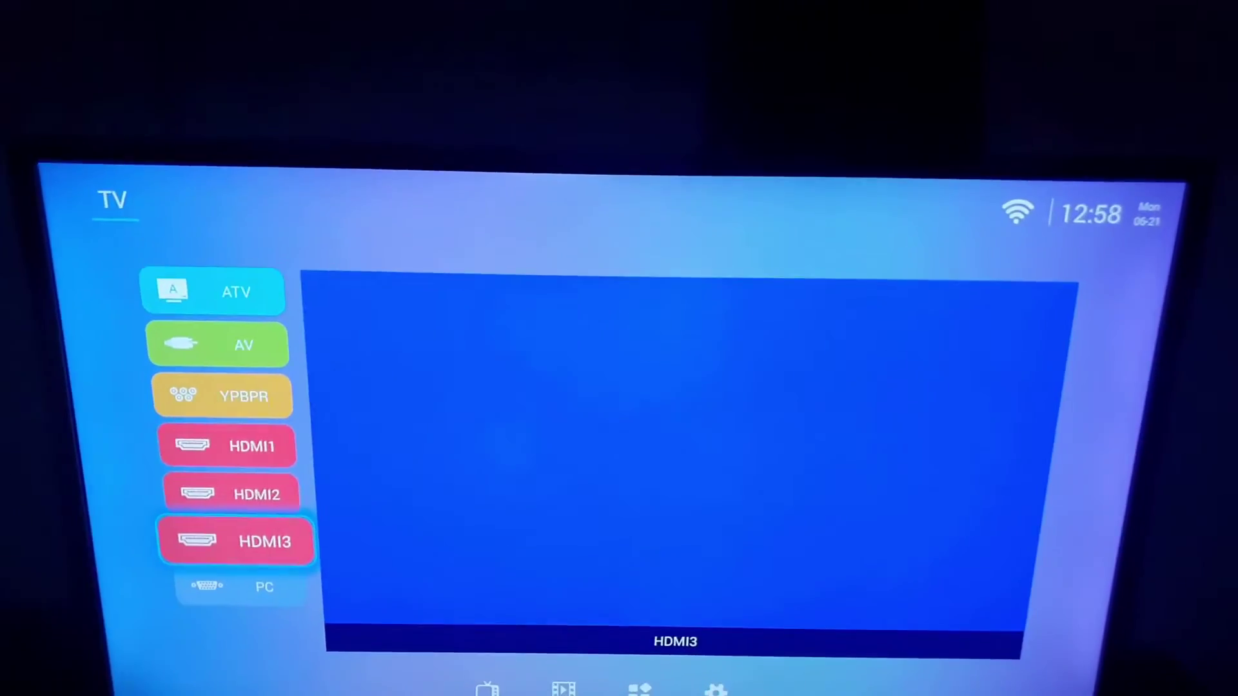
Move from the HDMI3 input preview down to the sections row and across to Media.
key(Right)
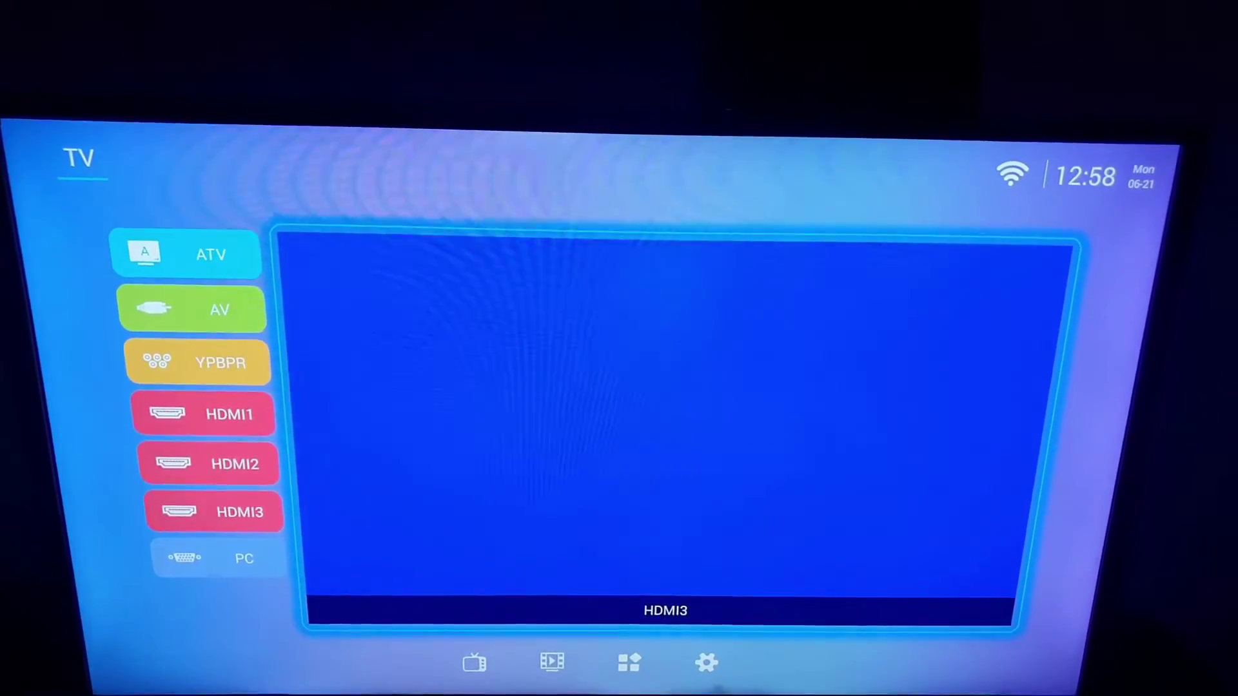
key(Down)
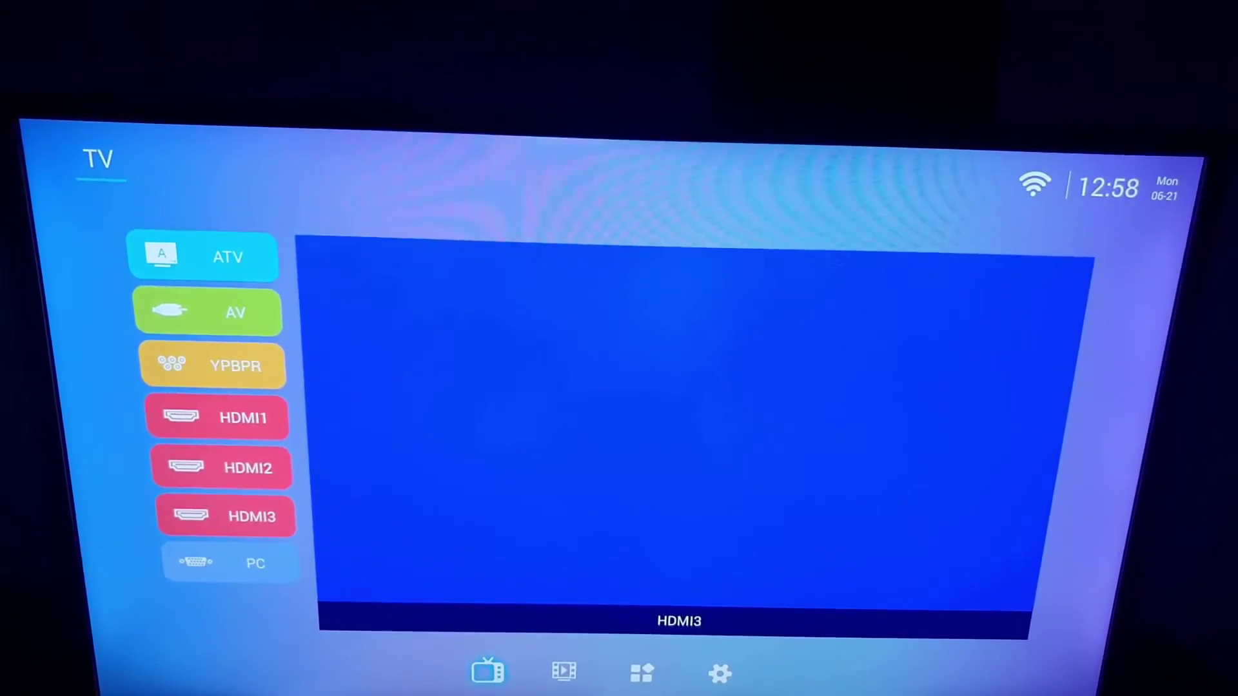
key(Right)
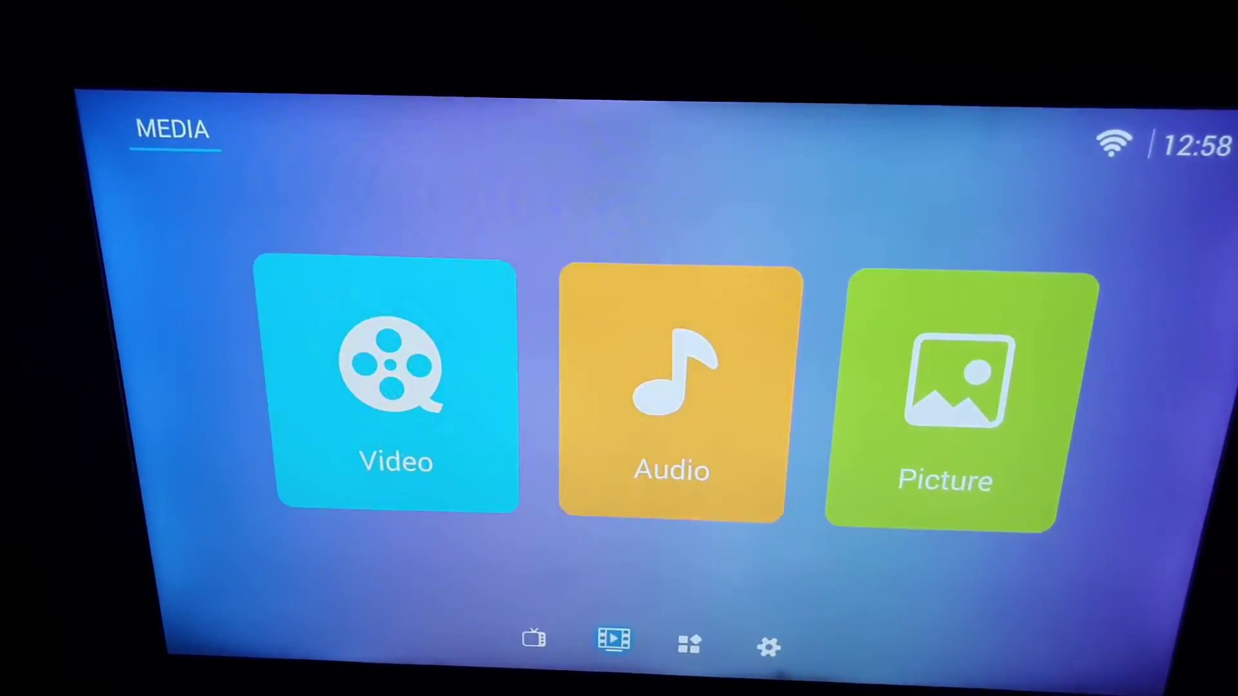
Move past the Apps section to Settings and focus the Info tile.
key(Right)
key(Right)
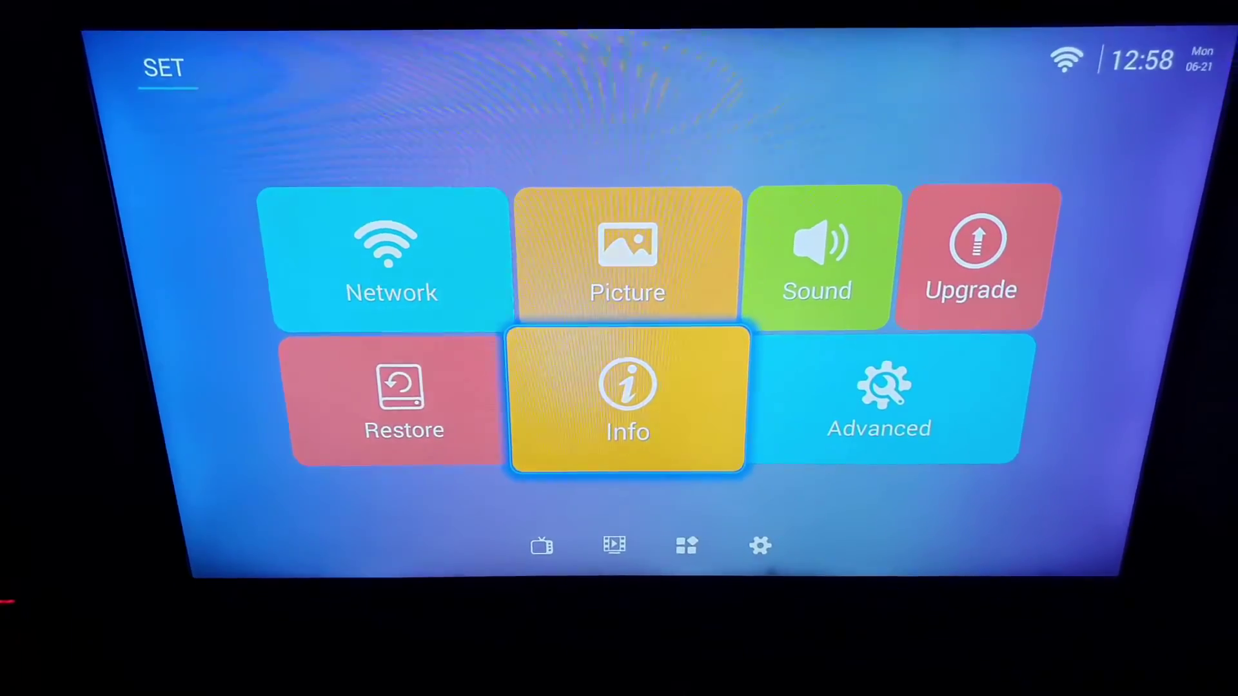
key(Right)
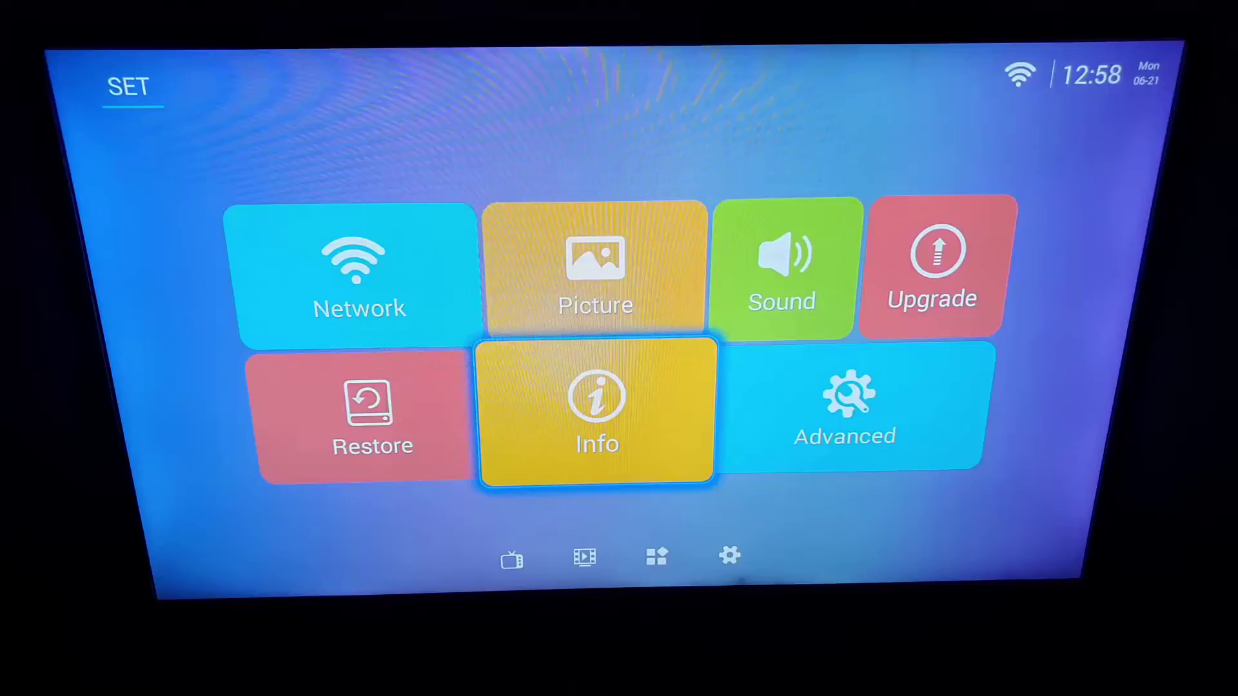
Open Info to show the 2-core CPU, 989M memory, 4.56GB/8G storage and Android 4.4.2.
key(Return)
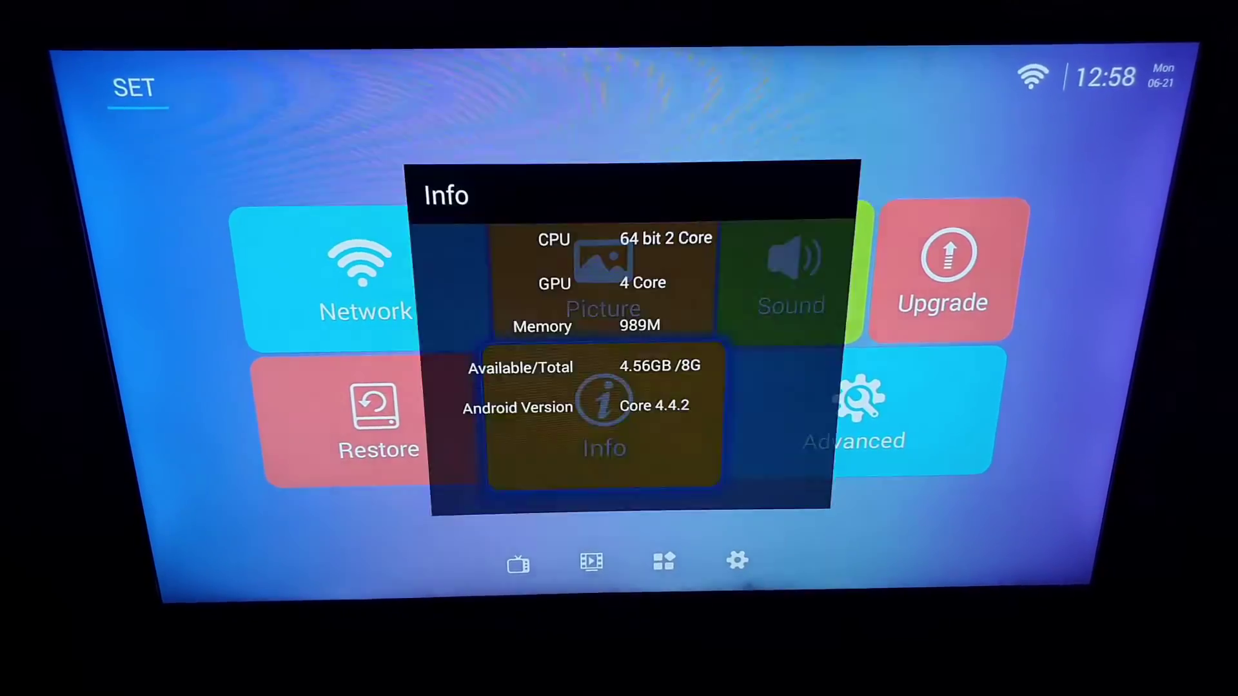